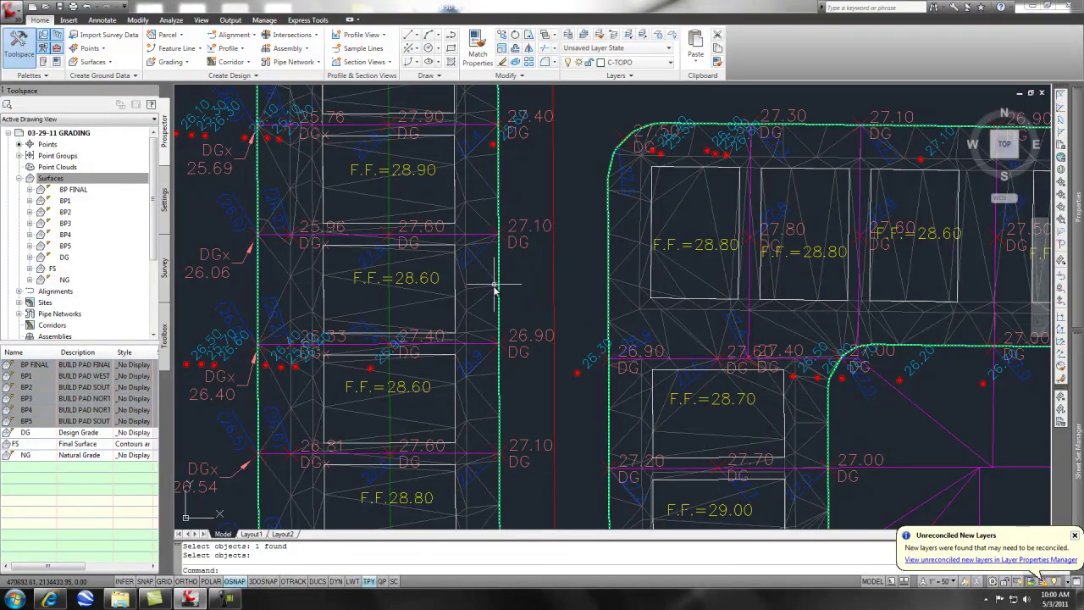
- Configure Add Labels for Surface Spot Elevation, Elevation Only style with Basic Circle with Cross marker, and start adding
mouse_move(494, 291)
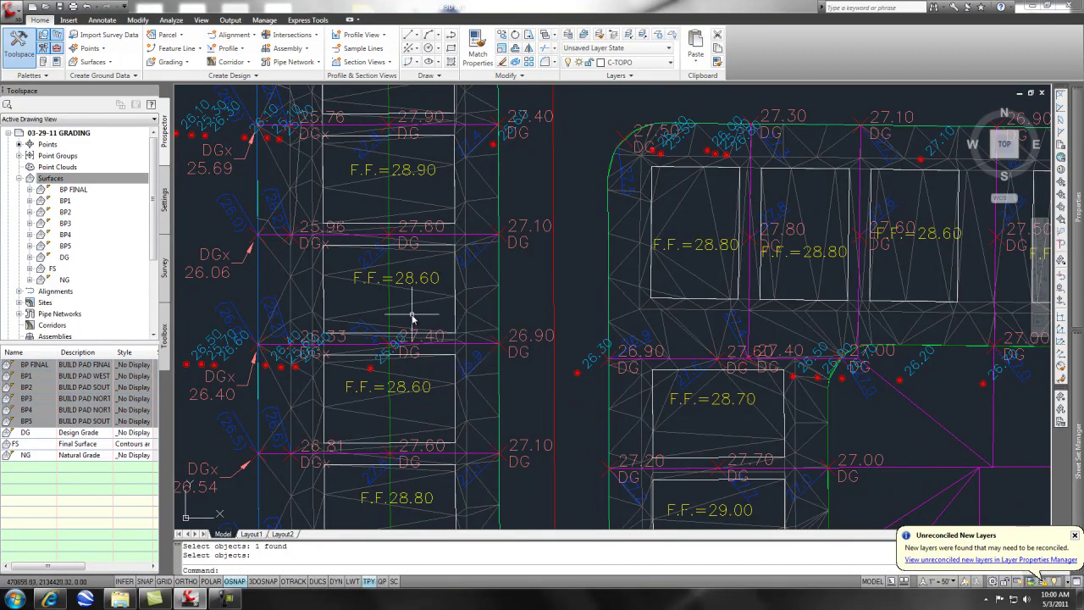
left_click(102, 21)
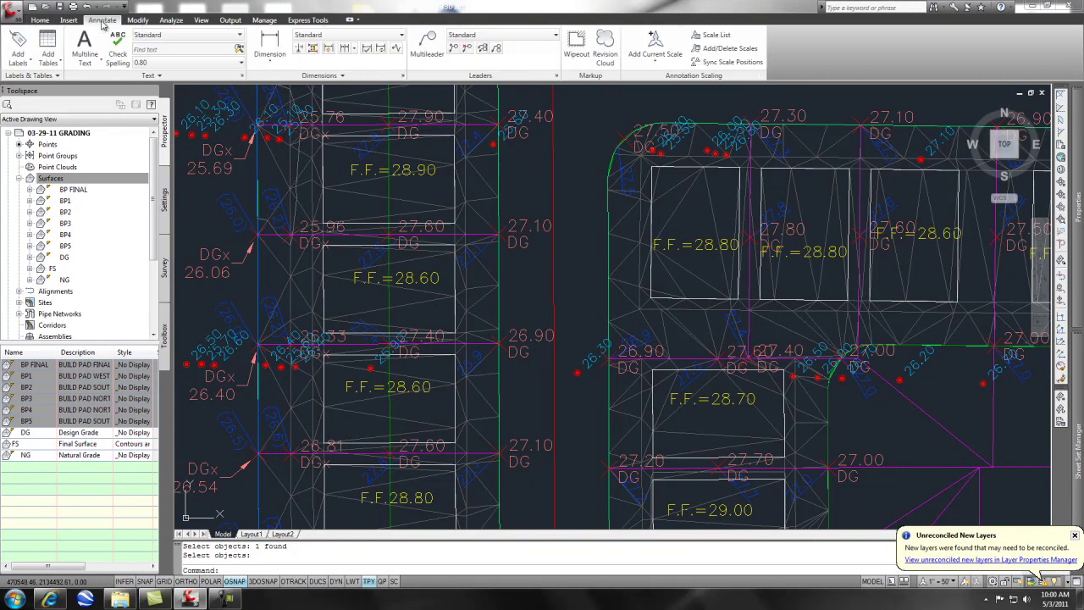
left_click(19, 51)
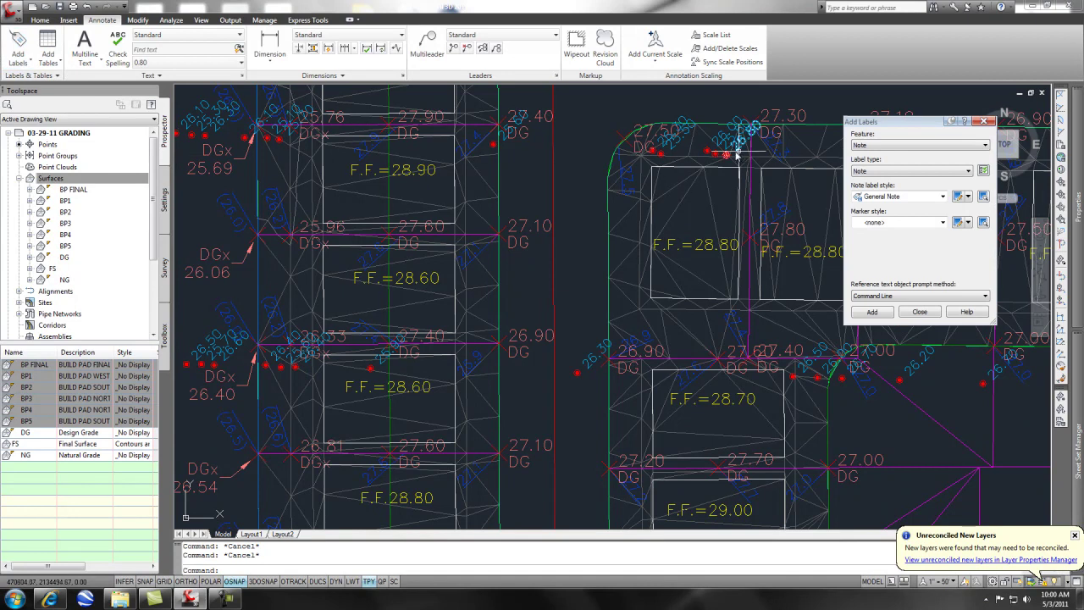
left_click(985, 146)
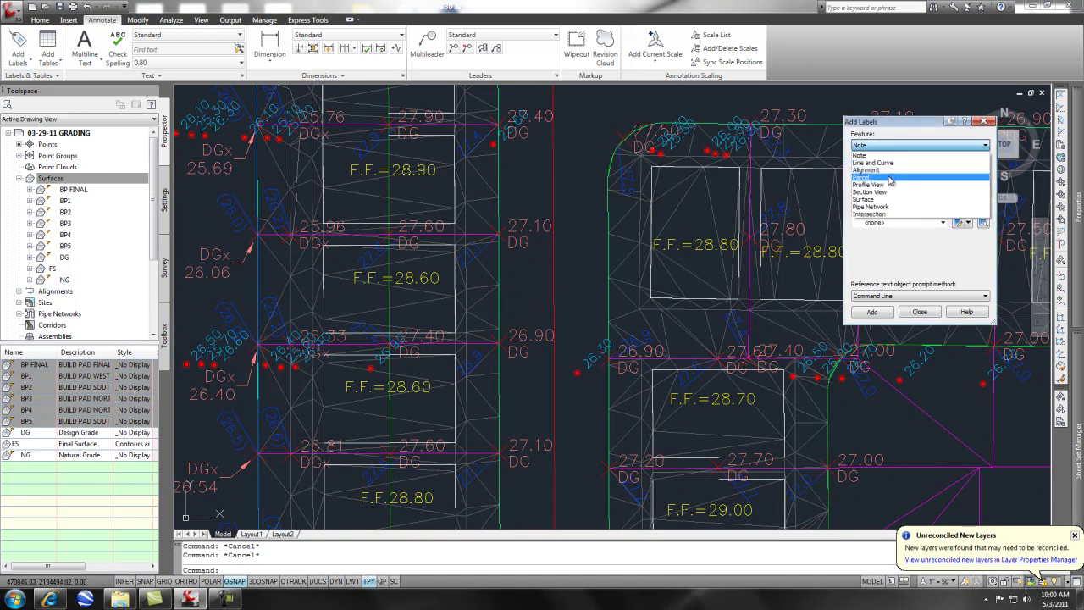
left_click(878, 201)
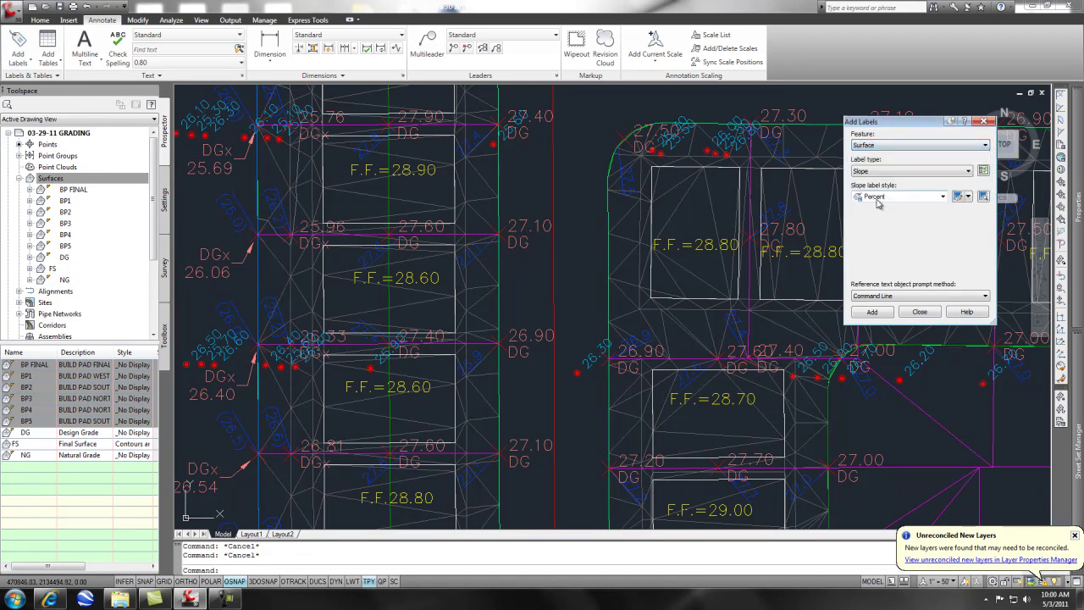
left_click(968, 171)
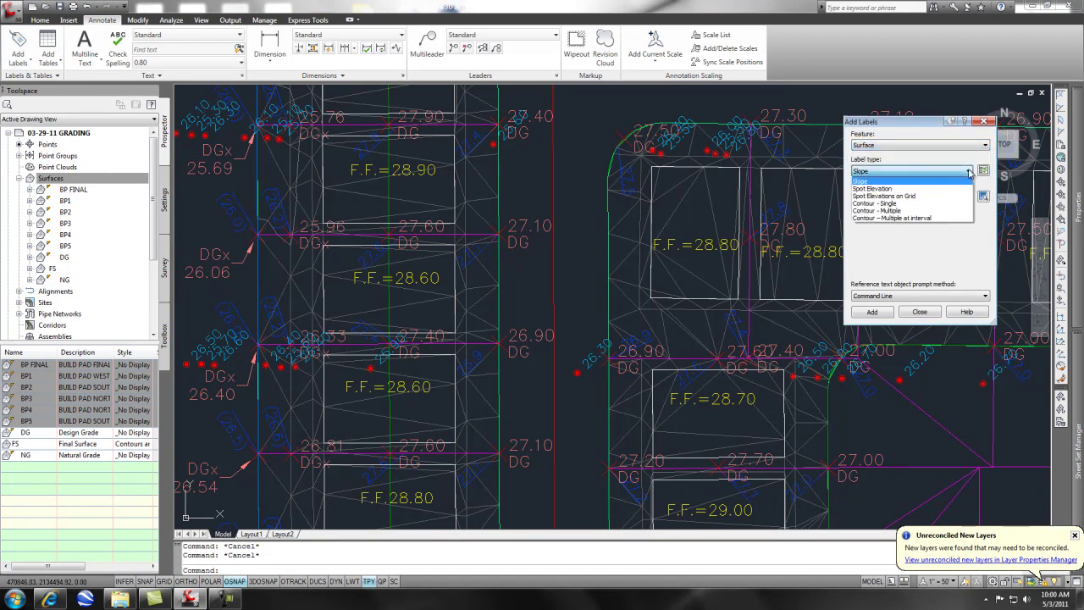
left_click(890, 189)
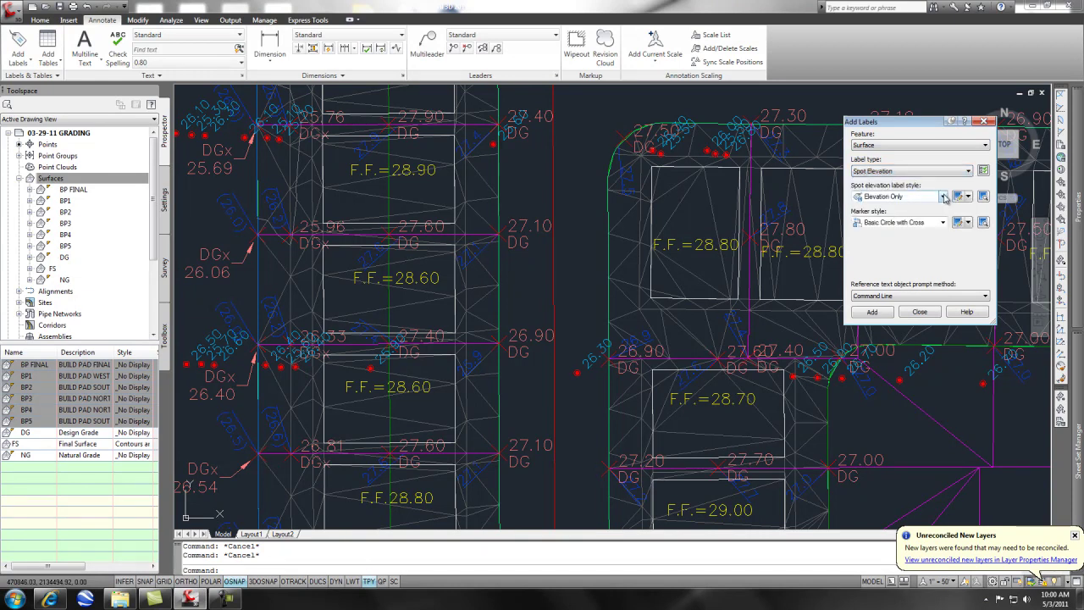
left_click(873, 314)
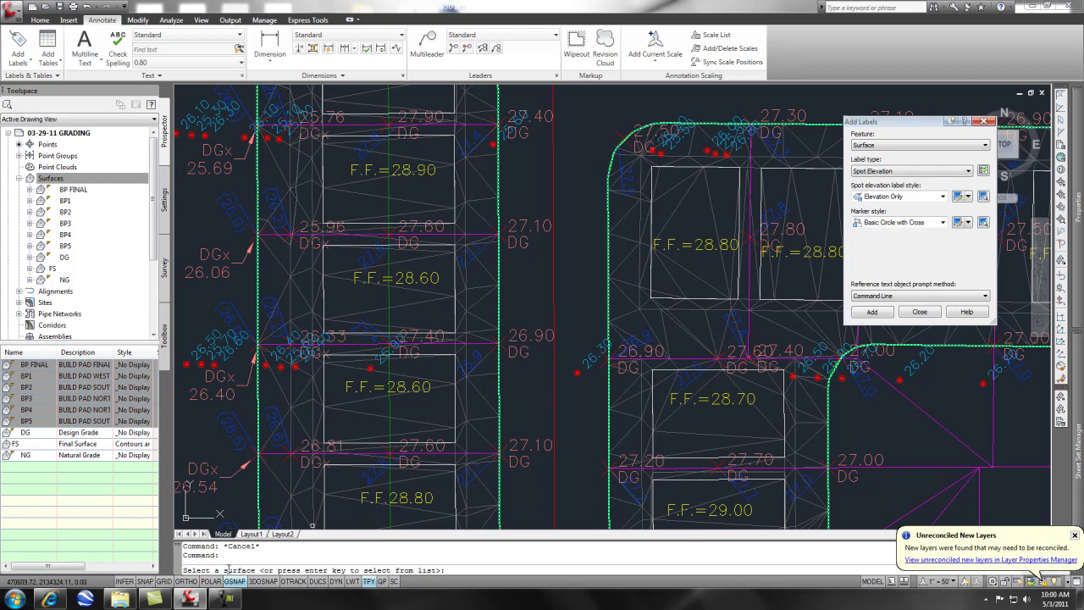
- Label surface FS with a 27.70 spot elevation on the F.F.=28.60 building pad, then end the command
left_click(483, 374)
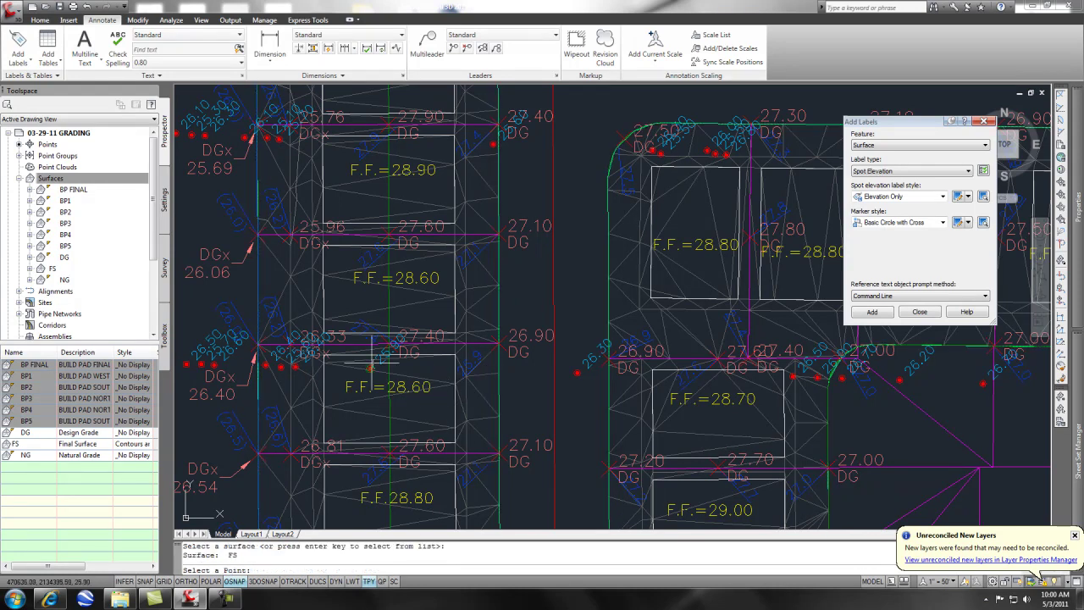
left_click(386, 301)
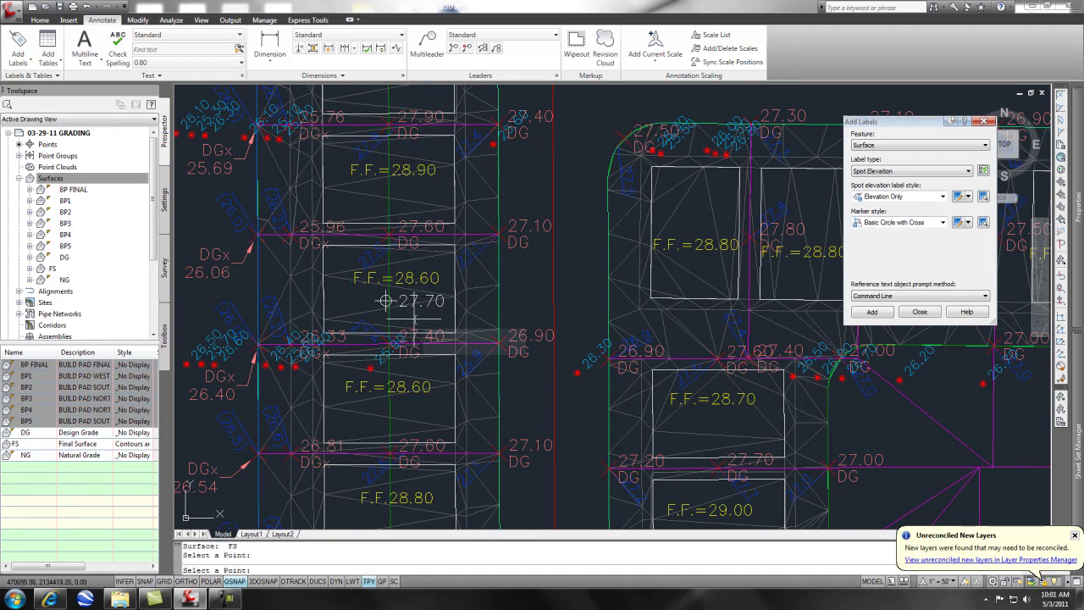
key("Escape")
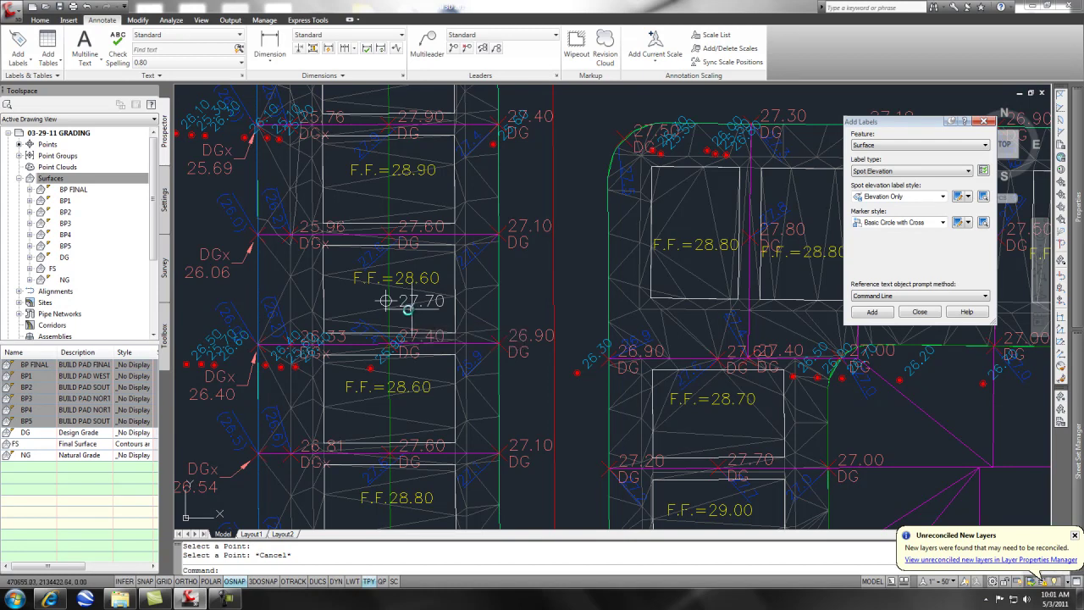
- Add a new spot elevation expression ELEV+.9 defined as Surface Elevation +.9
left_click(165, 203)
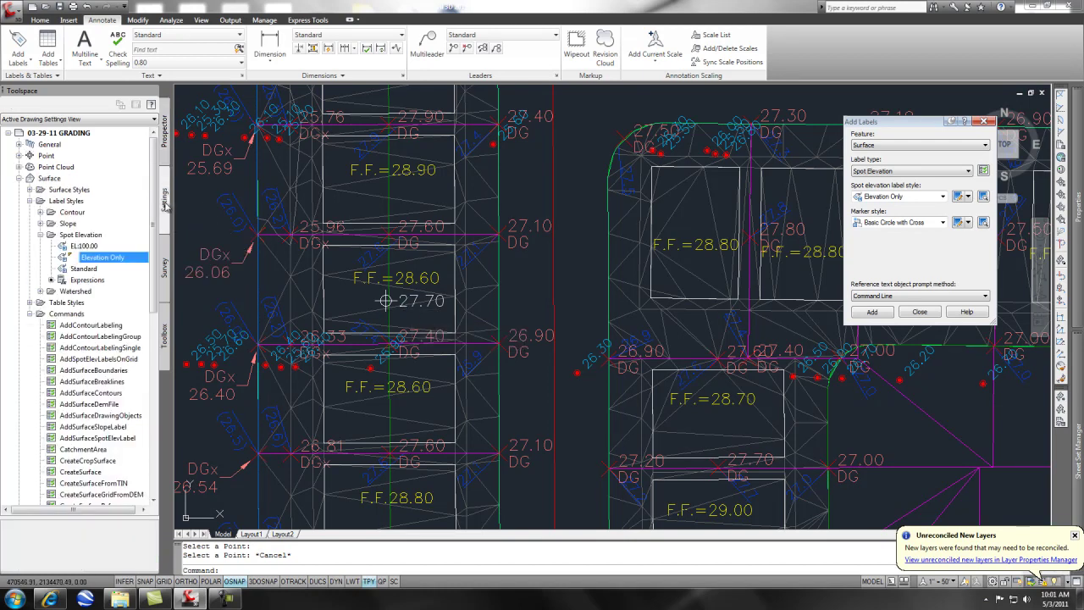
left_click(83, 281)
right_click(95, 283)
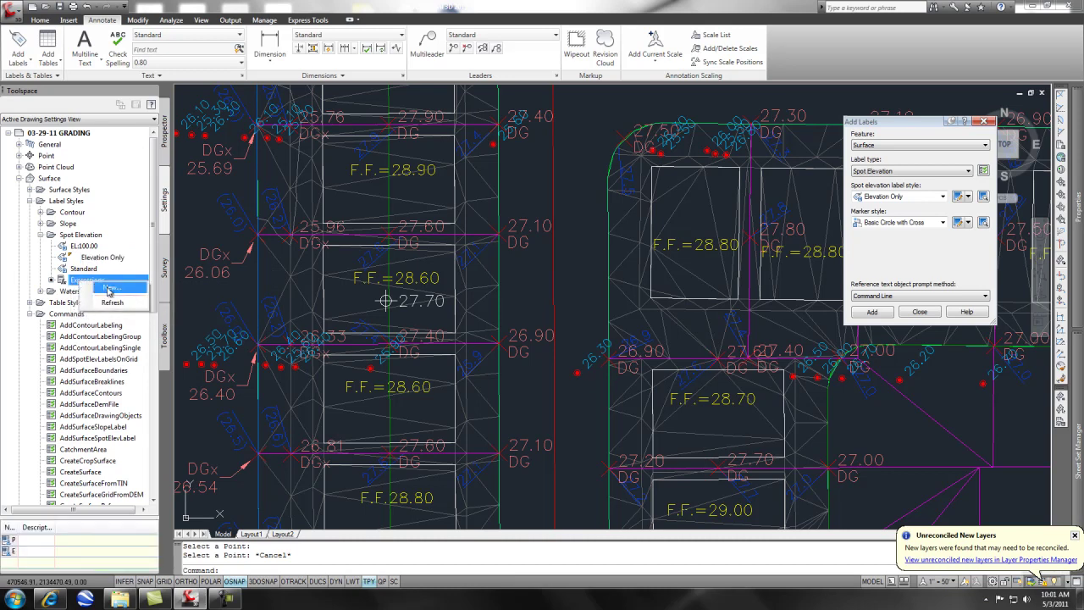
left_click(108, 288)
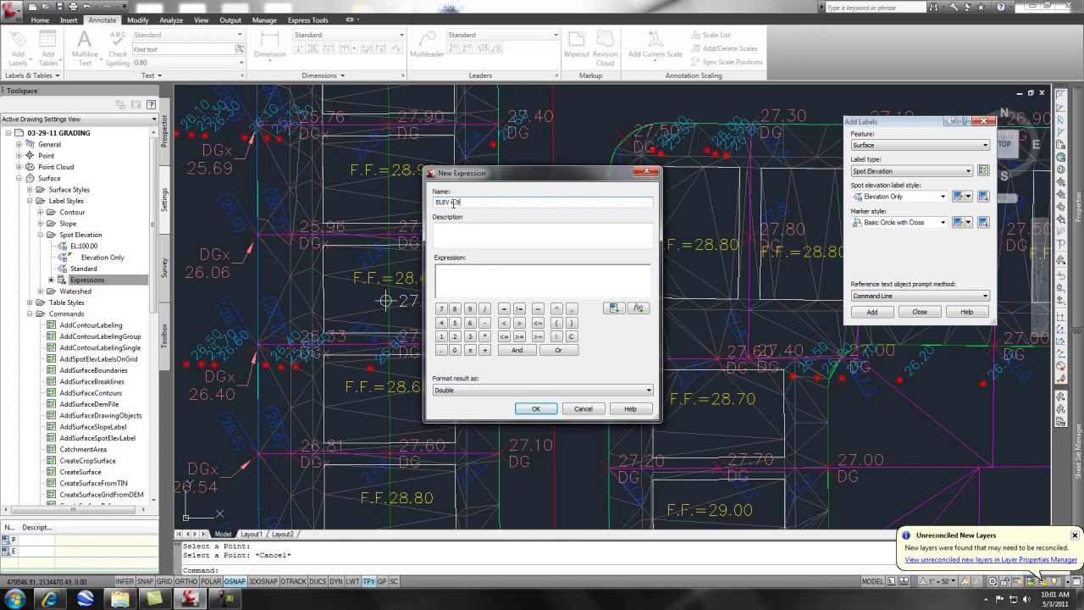
left_click(450, 271)
left_click(615, 308)
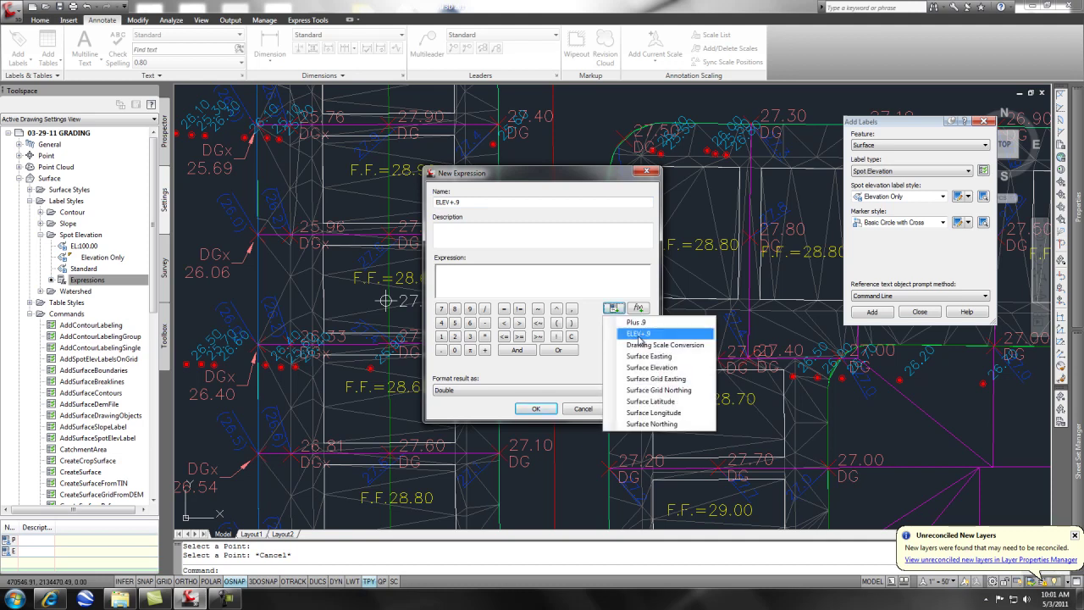
left_click(651, 367)
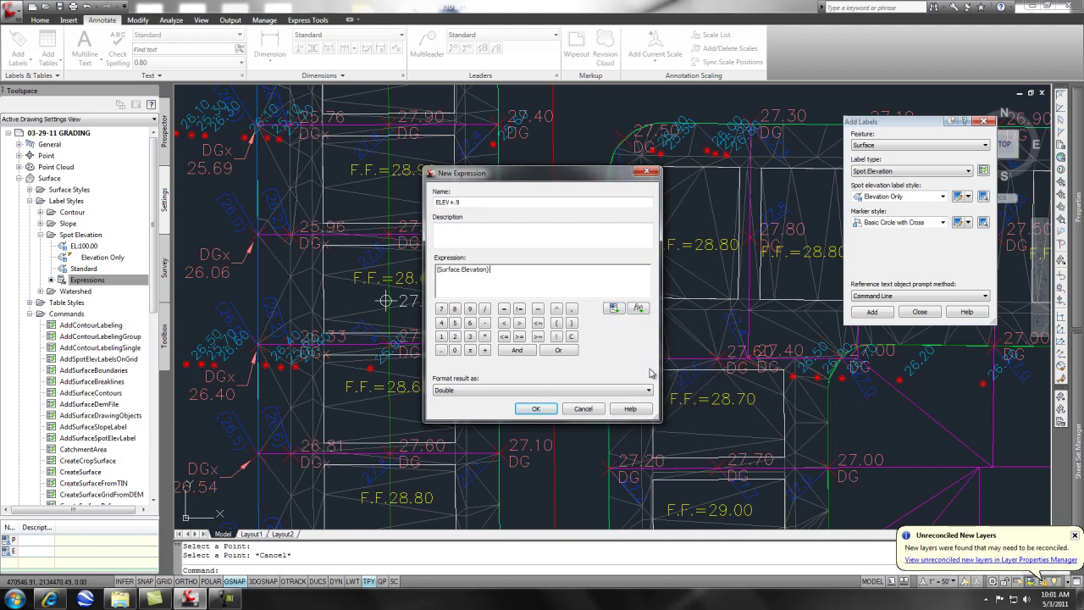
type("+.9")
left_click(535, 408)
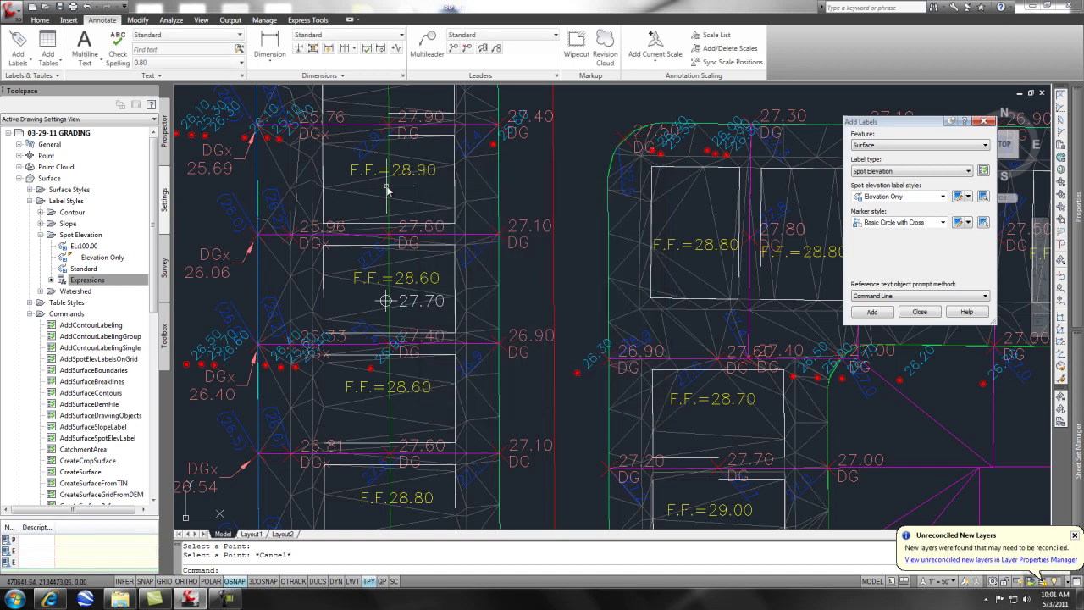
- Edit the Elevation Only label style and open its Layout text contents holding the Surface Elevation field
left_click(95, 279)
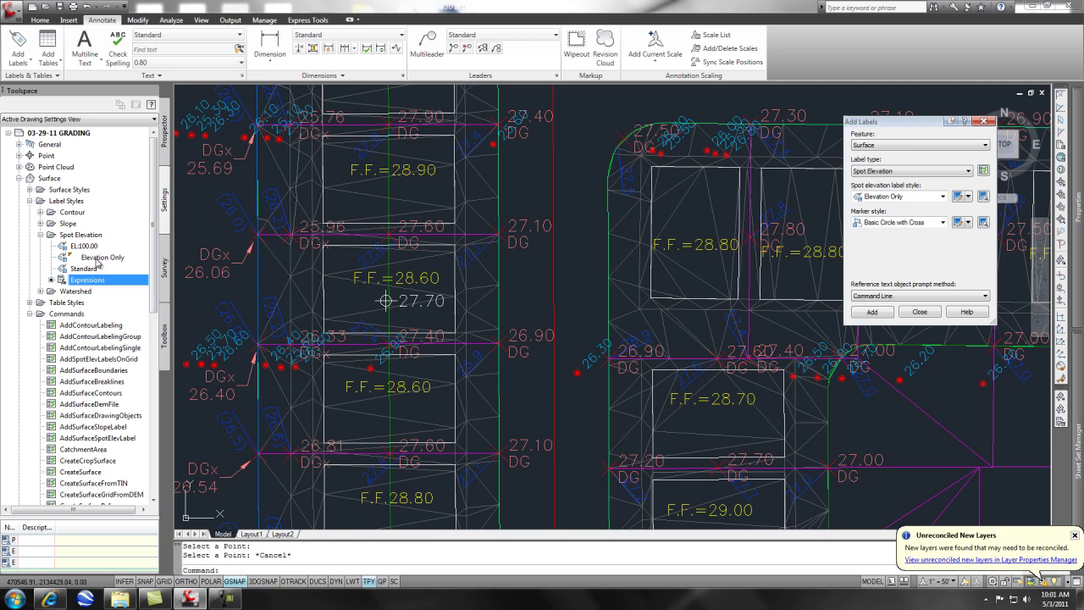
left_click(96, 258)
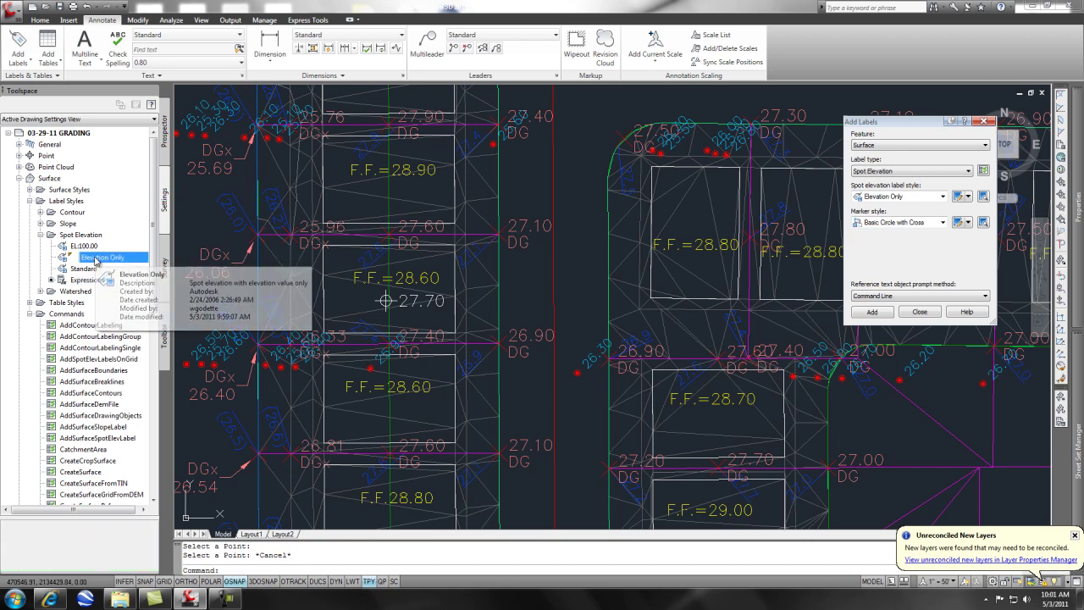
left_click(875, 204)
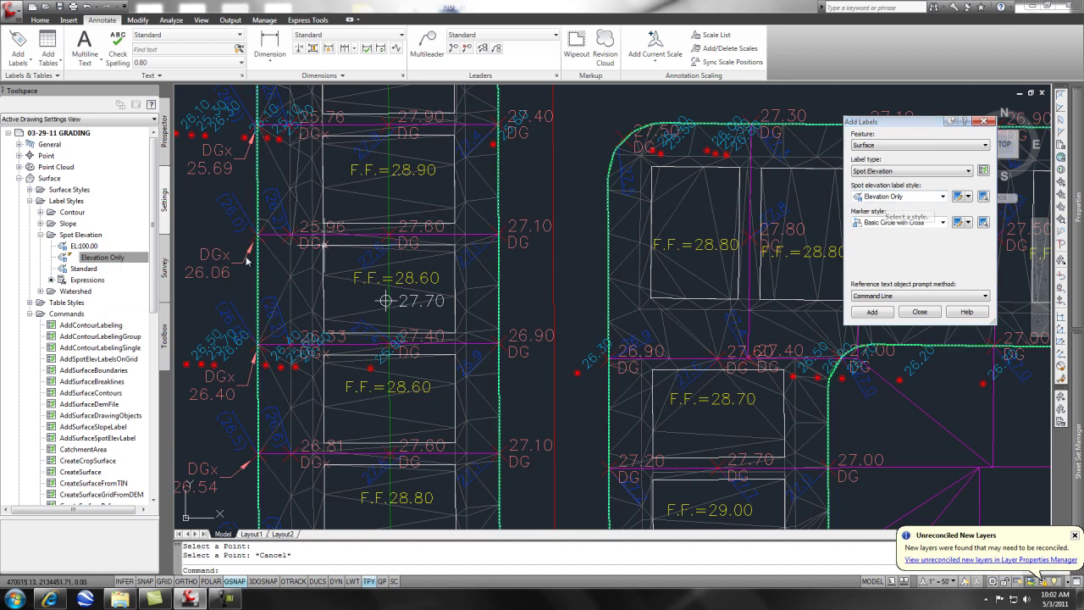
right_click(89, 261)
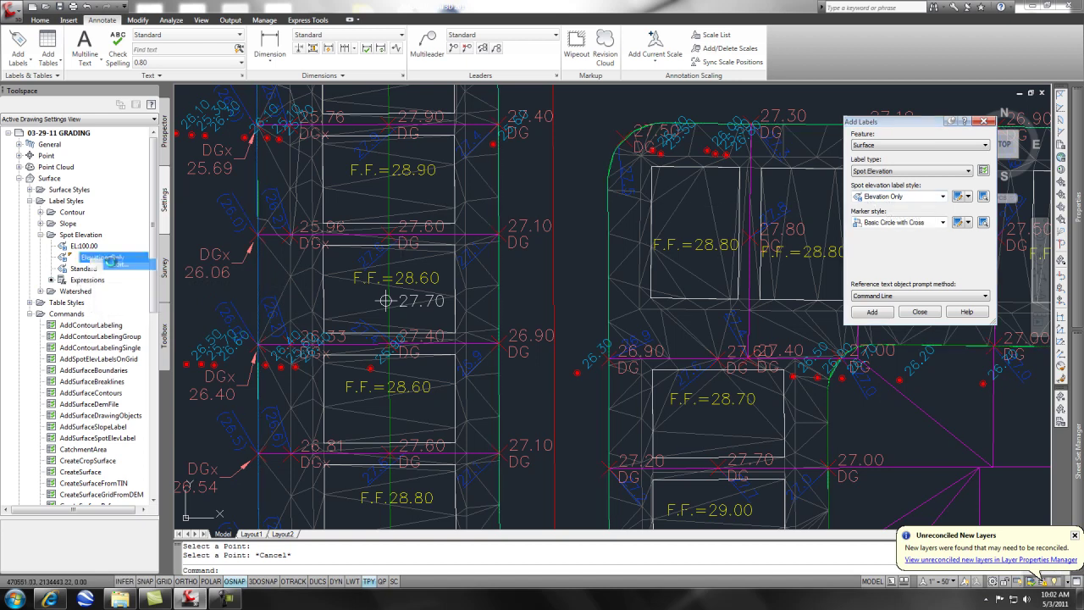
left_click(118, 265)
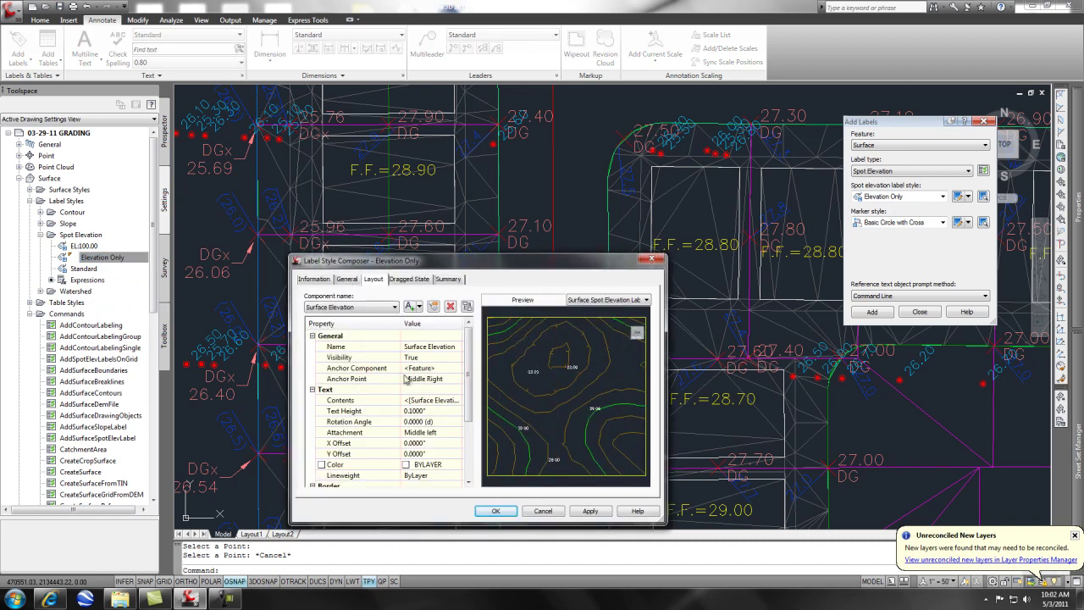
left_click(444, 400)
left_click(457, 401)
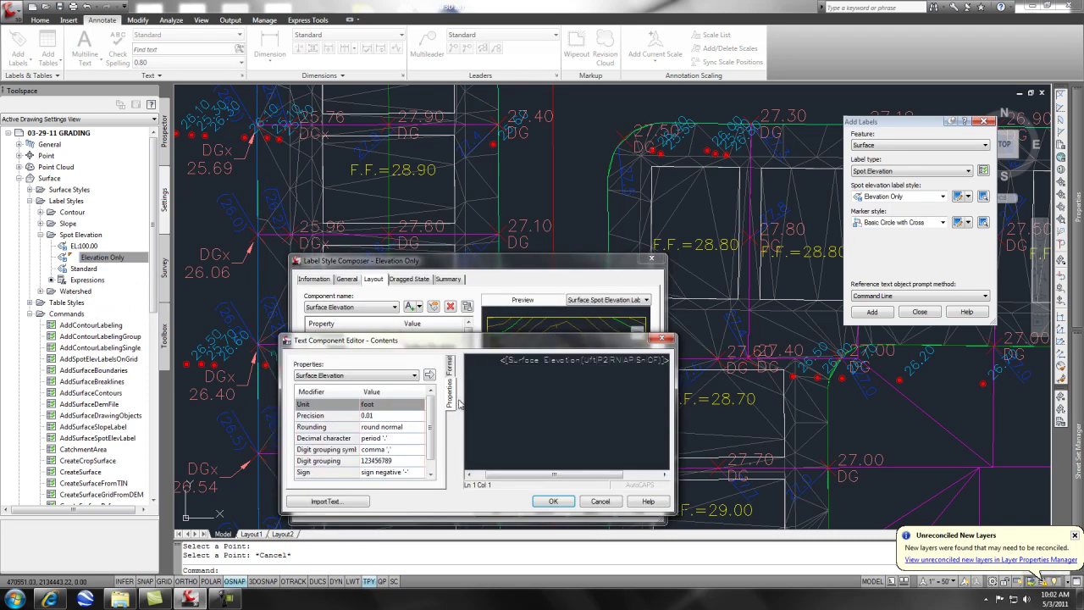
- Add a second label line 'F.F.=' followed by the ELEV+.9 value at 0.01 precision
double_click(653, 368)
left_click(654, 366)
left_click(415, 375)
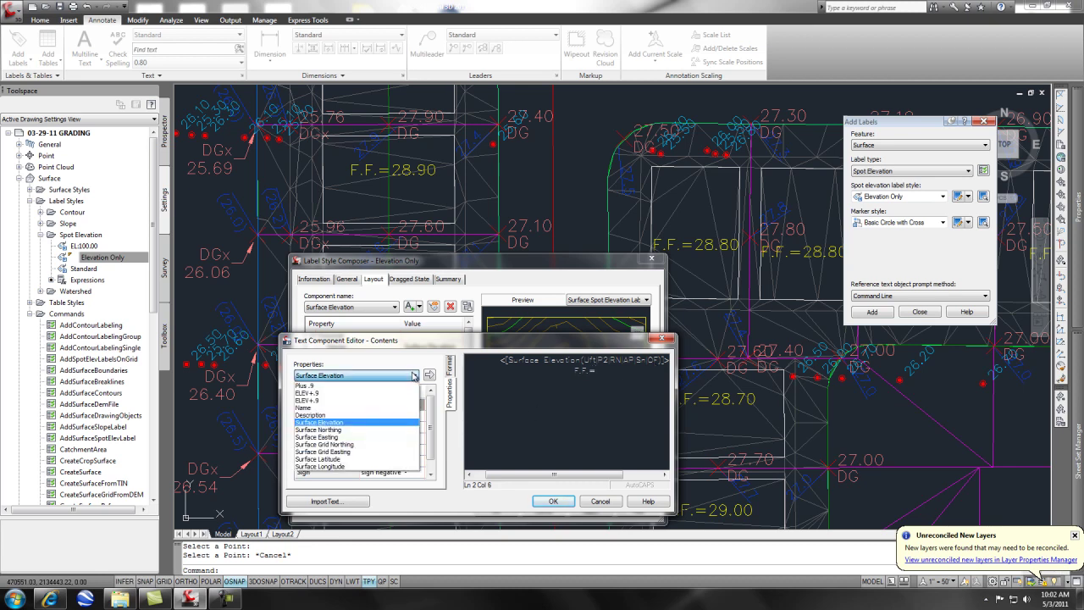
left_click(311, 401)
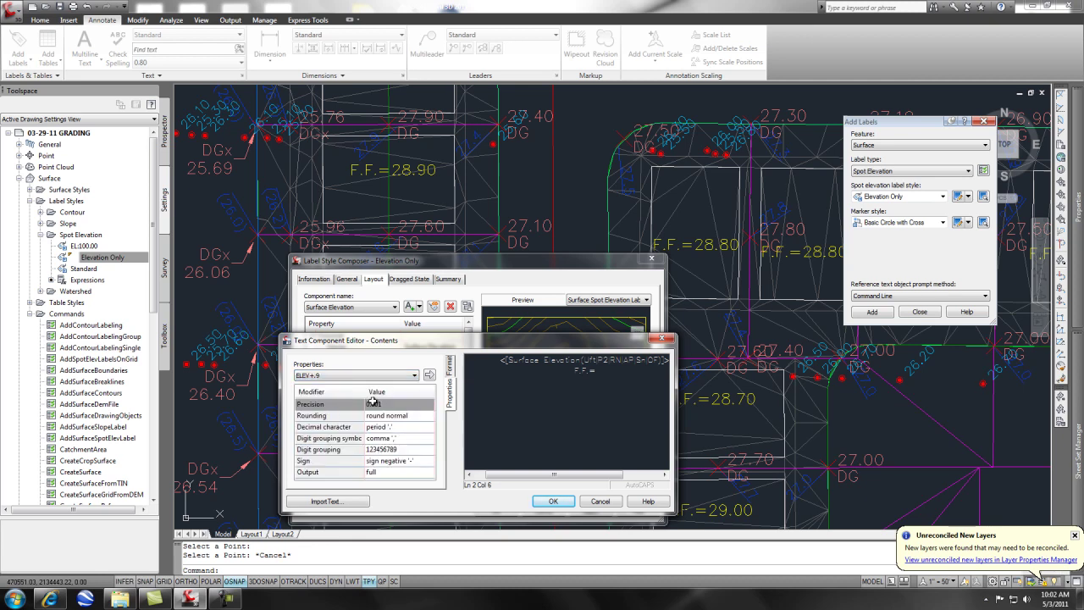
left_click(407, 405)
scroll(399, 420, "up", 3)
left_click(394, 426)
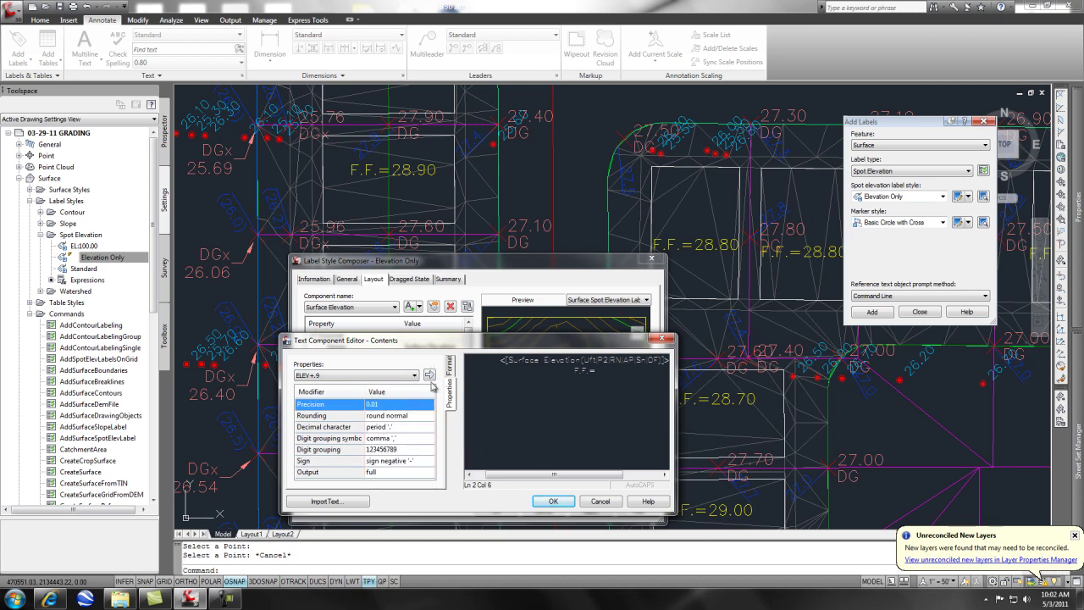
left_click(429, 375)
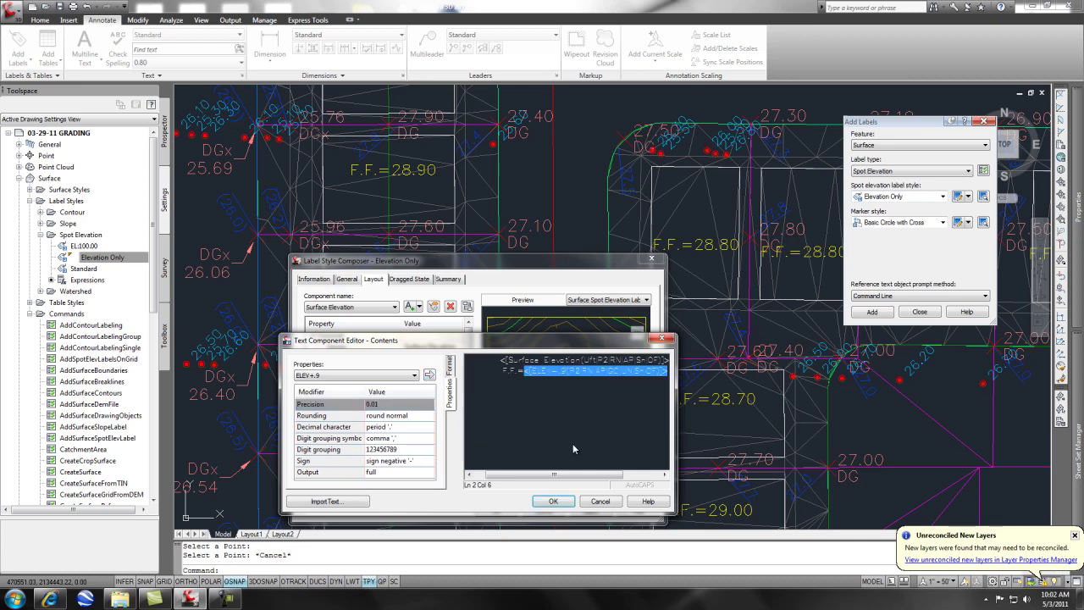
left_click(553, 500)
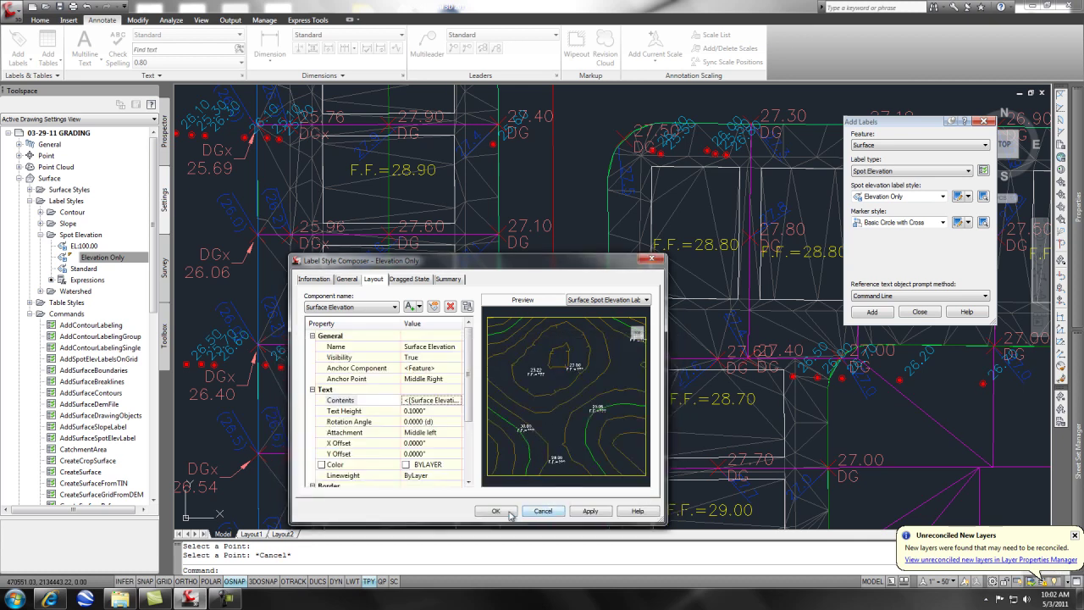
- Save the Elevation Only style so the pad label shows 27.70 over F.F.=28.60
left_click(498, 511)
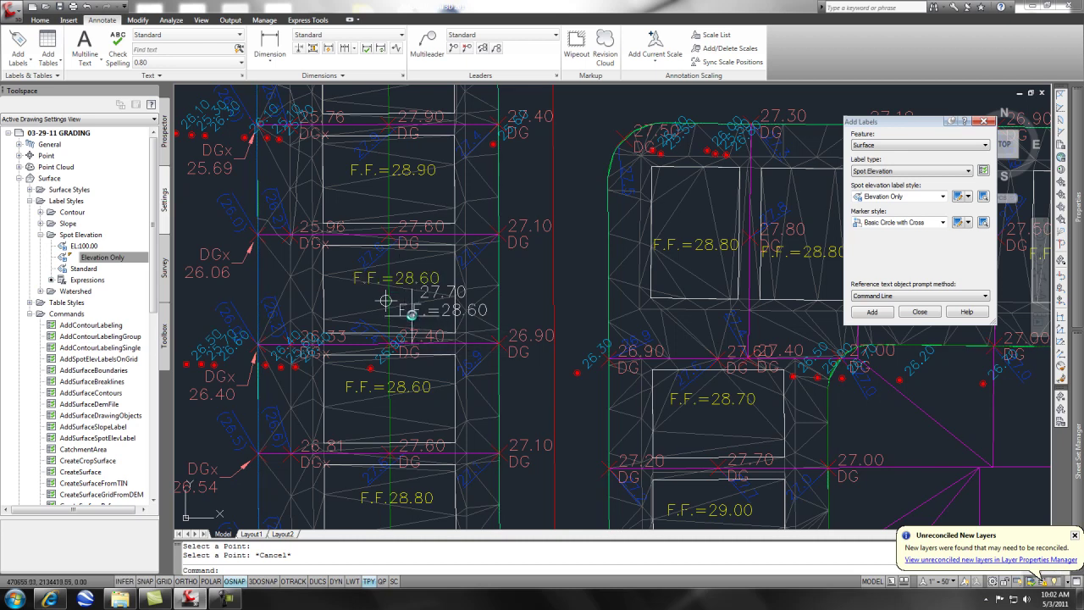
- Select the two-line spot elevation label and grip-move its point across the pad
left_click(385, 299)
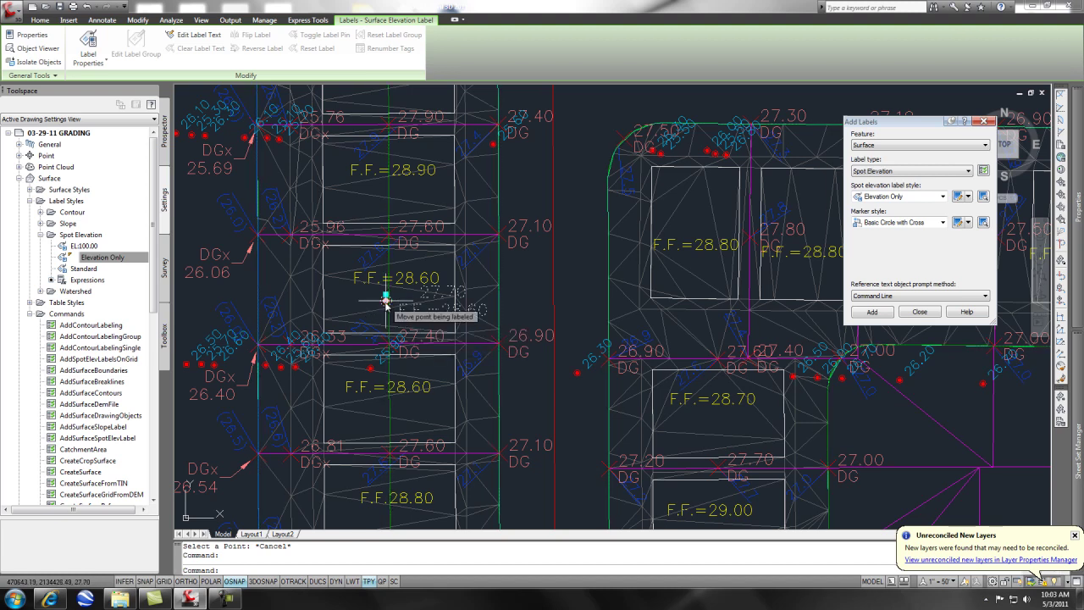
left_click(386, 300)
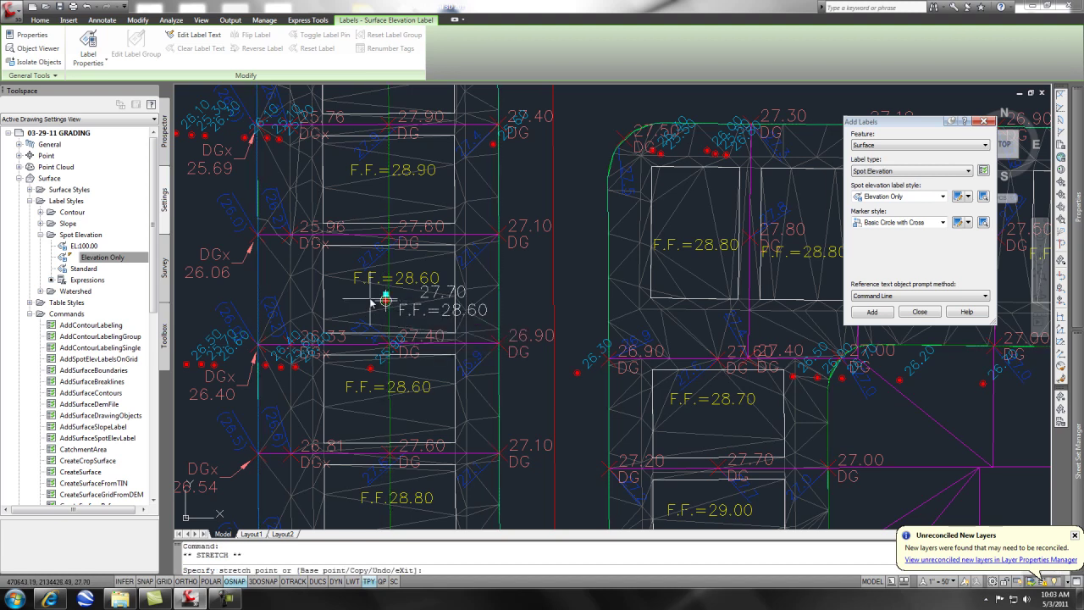